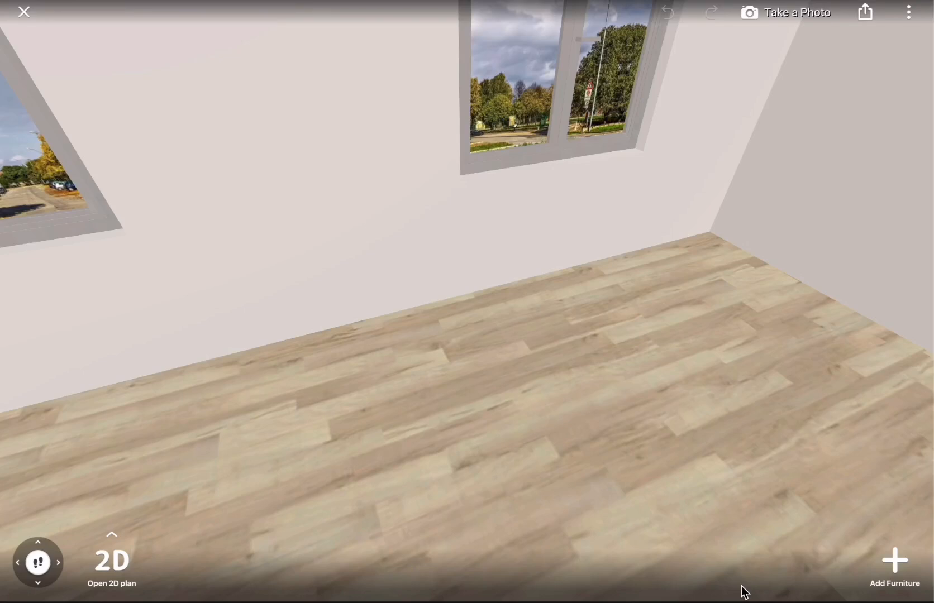
# - Go to My Items via the catalogue's More section and start adding a new custom item
pyautogui.click(902, 573)
pyautogui.scroll(-2, 874, 565)
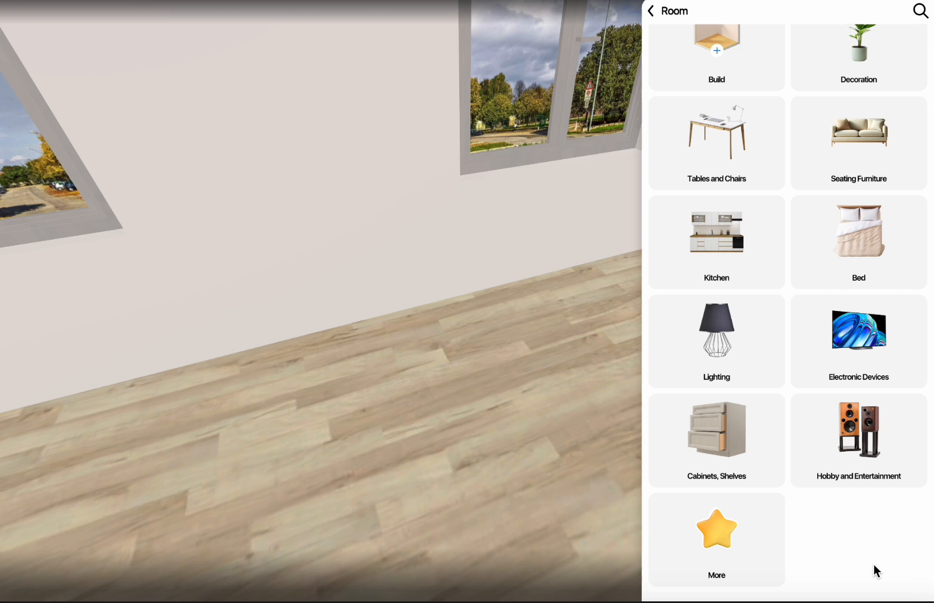
pyautogui.scroll(1, 874, 565)
pyautogui.click(734, 554)
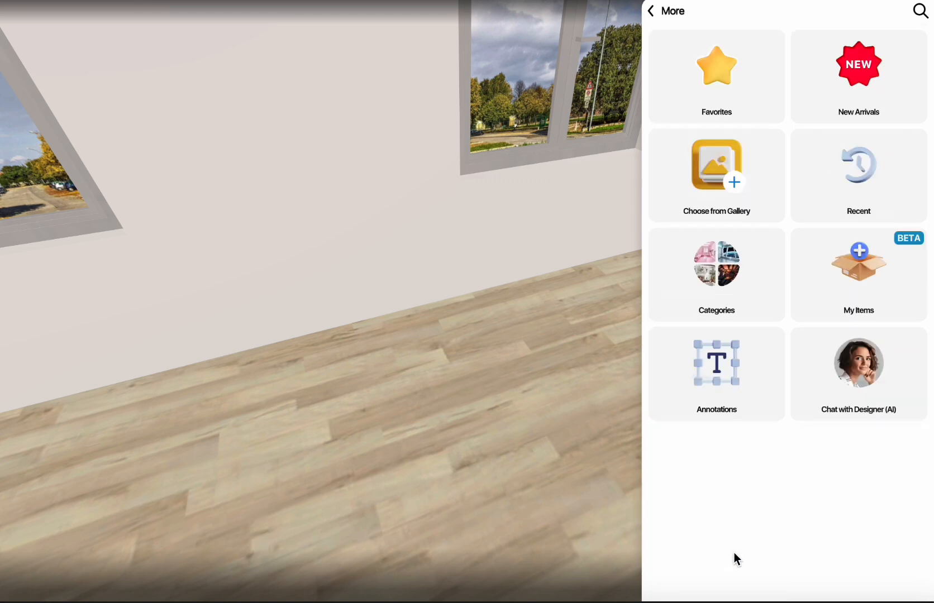
pyautogui.click(867, 254)
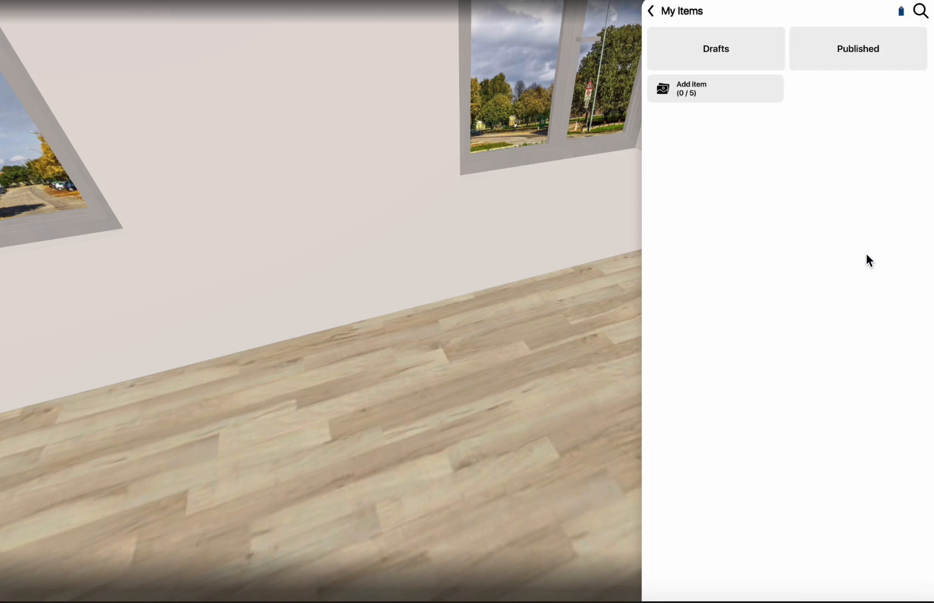
pyautogui.click(772, 83)
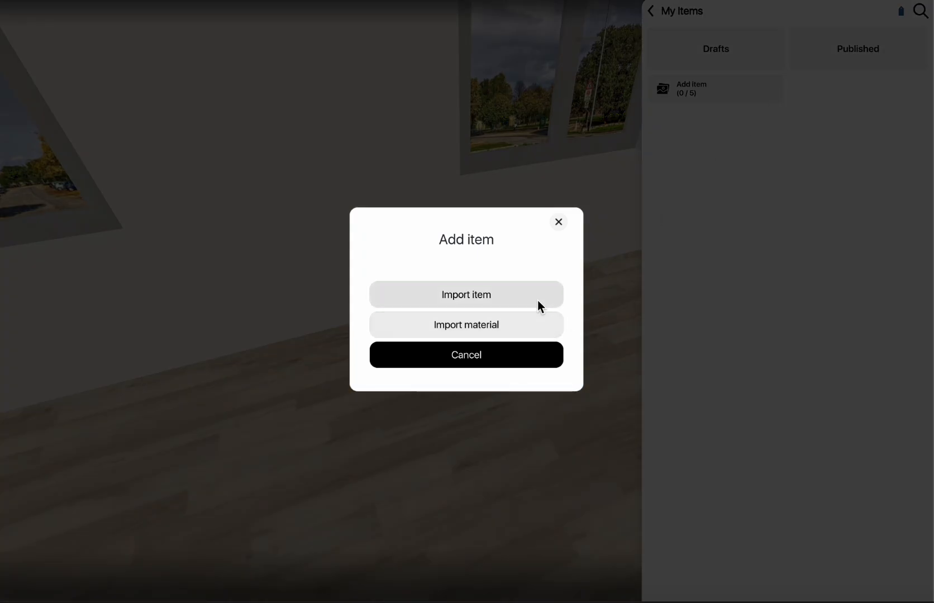
# - Choose Import item and pick bed.fbx from the Downloads folder
pyautogui.click(537, 300)
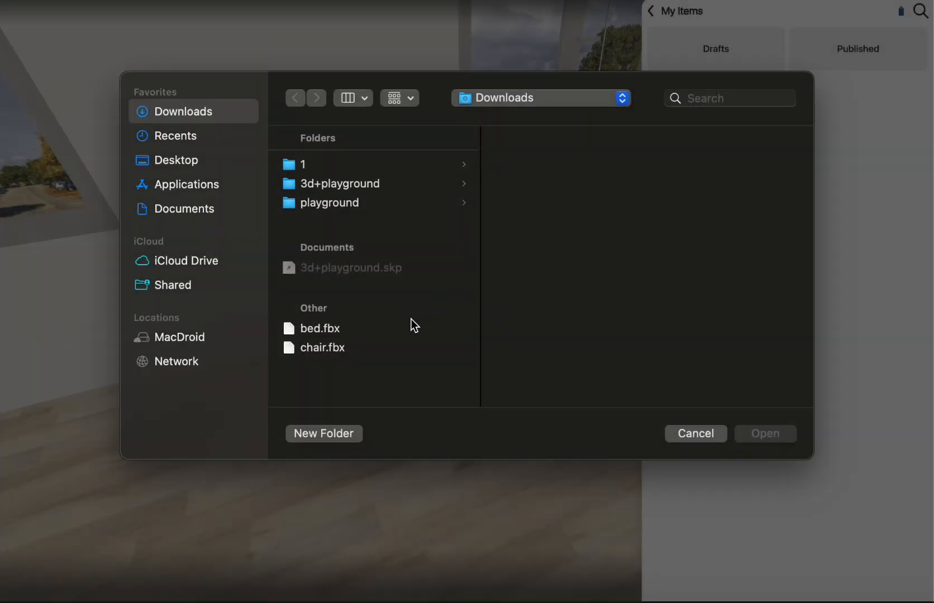
pyautogui.click(310, 330)
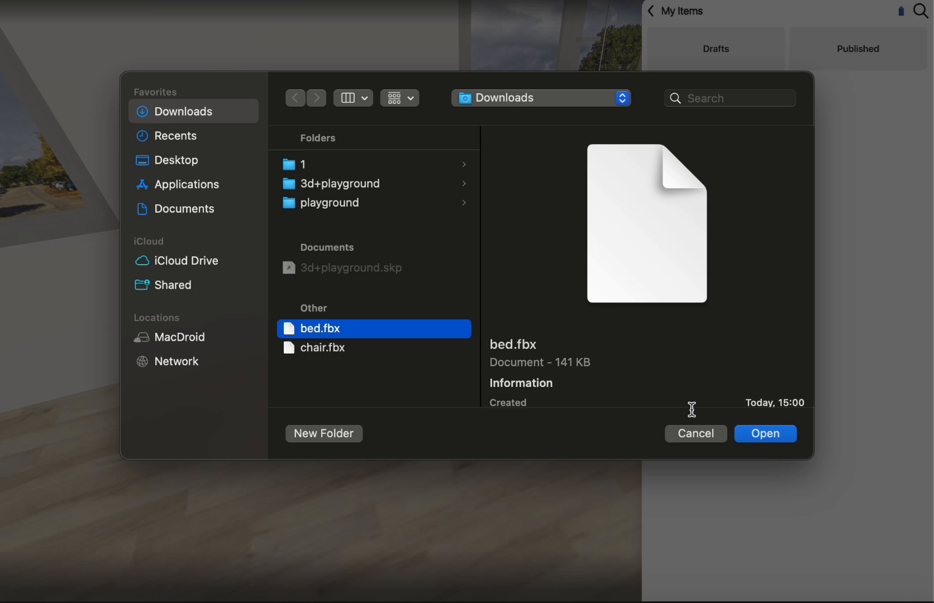
# - Confirm the bed.fbx import, check the draft's details, and let it continue in the background
pyautogui.click(759, 432)
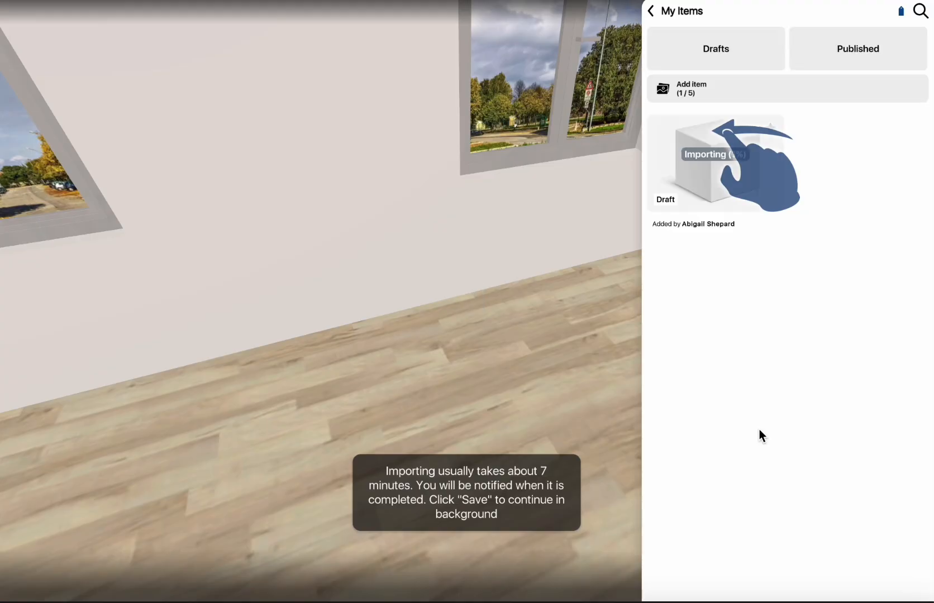
pyautogui.click(754, 188)
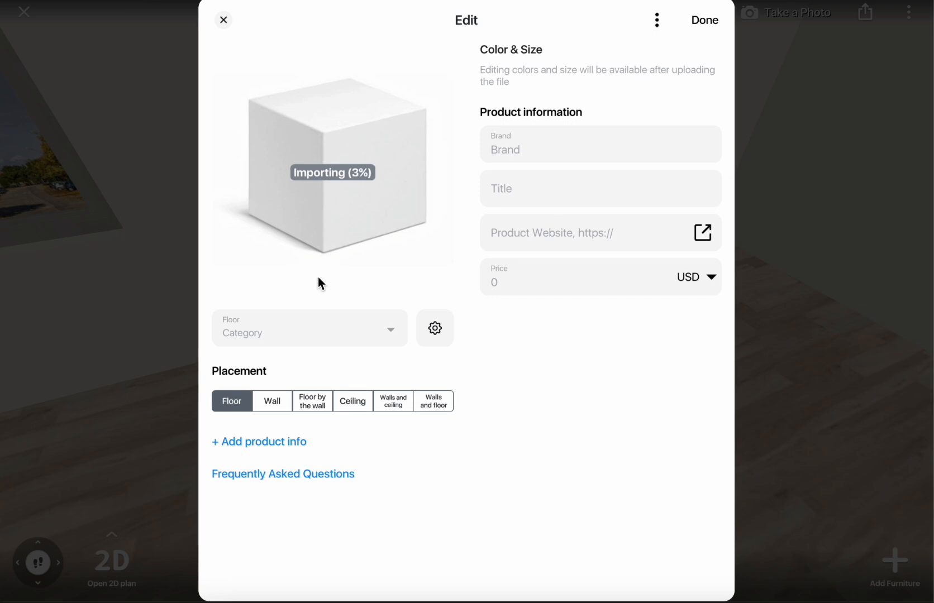
pyautogui.click(705, 21)
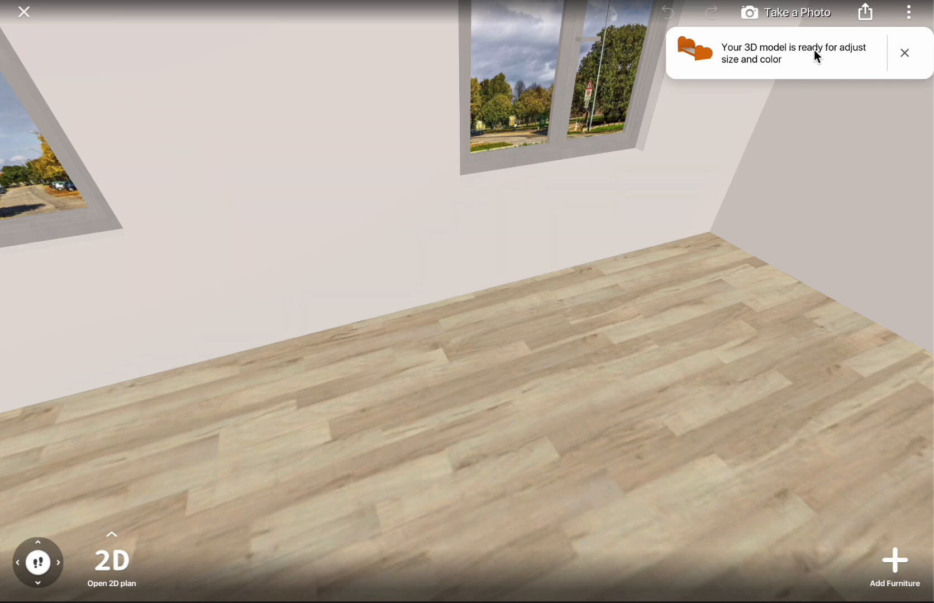
# - Select the imported bed in My Items and begin editing its details
pyautogui.click(901, 565)
pyautogui.click(777, 190)
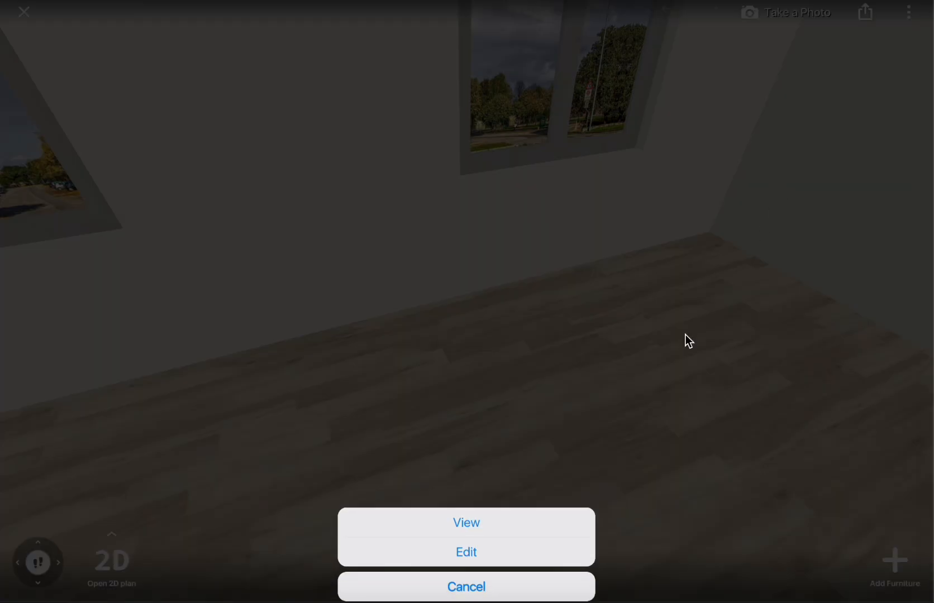
pyautogui.click(525, 549)
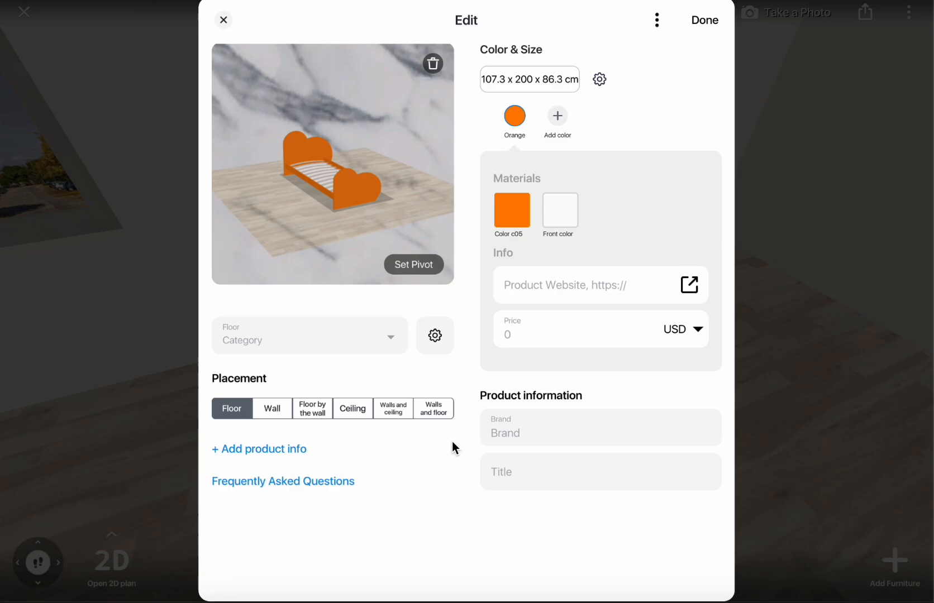
# - Set the bed's category to Bed, Single bed, Junior Bed
pyautogui.click(245, 334)
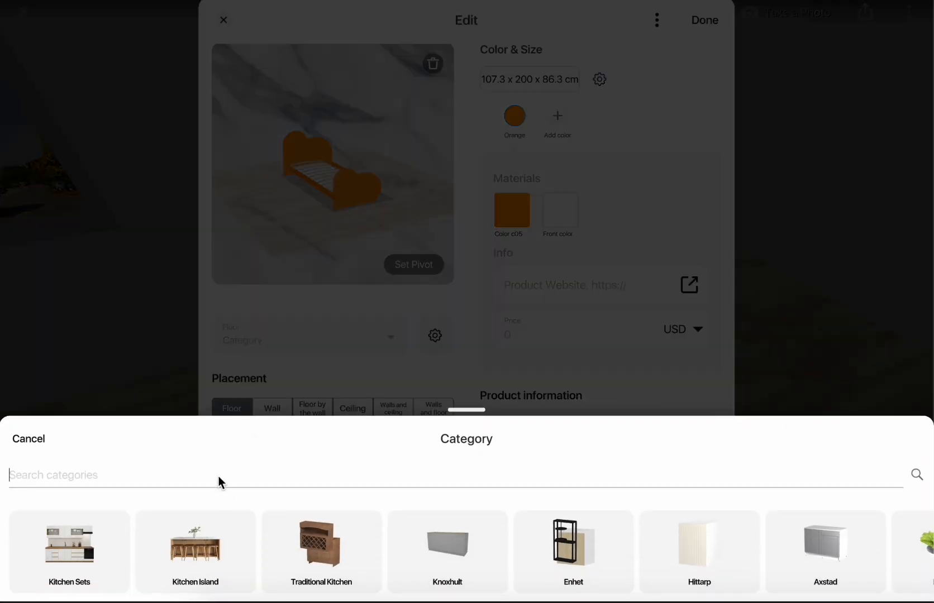
pyautogui.write('Bed')
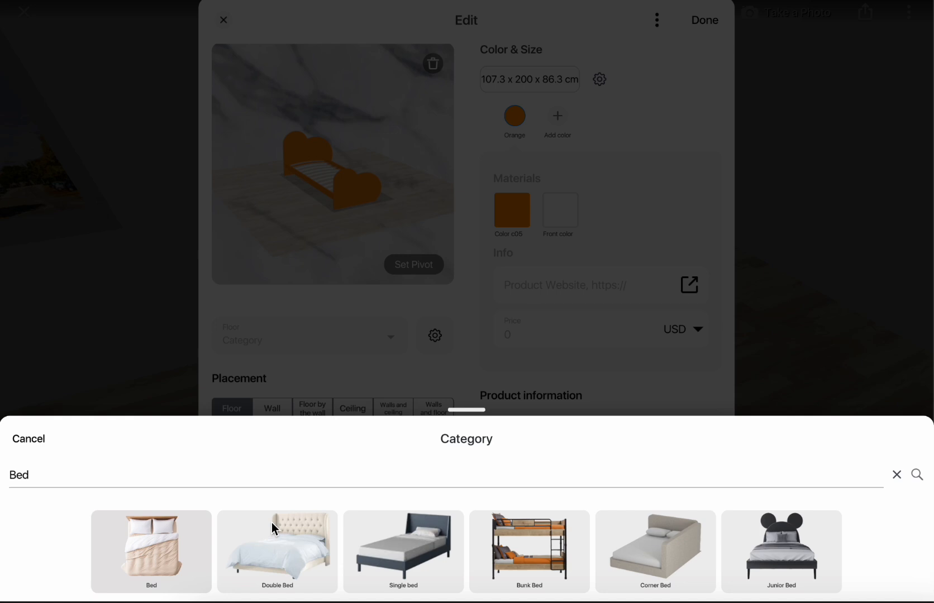
pyautogui.click(434, 542)
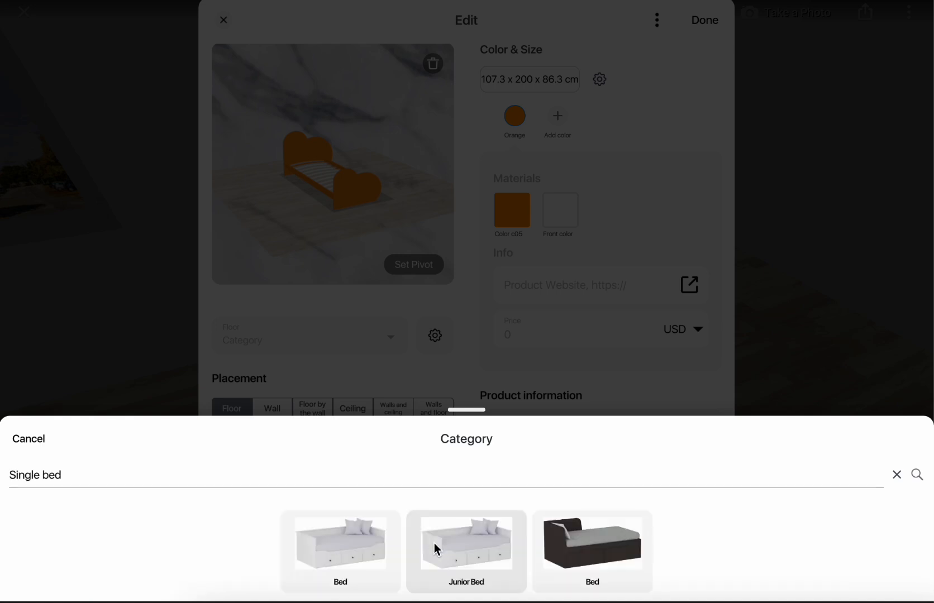
pyautogui.click(469, 551)
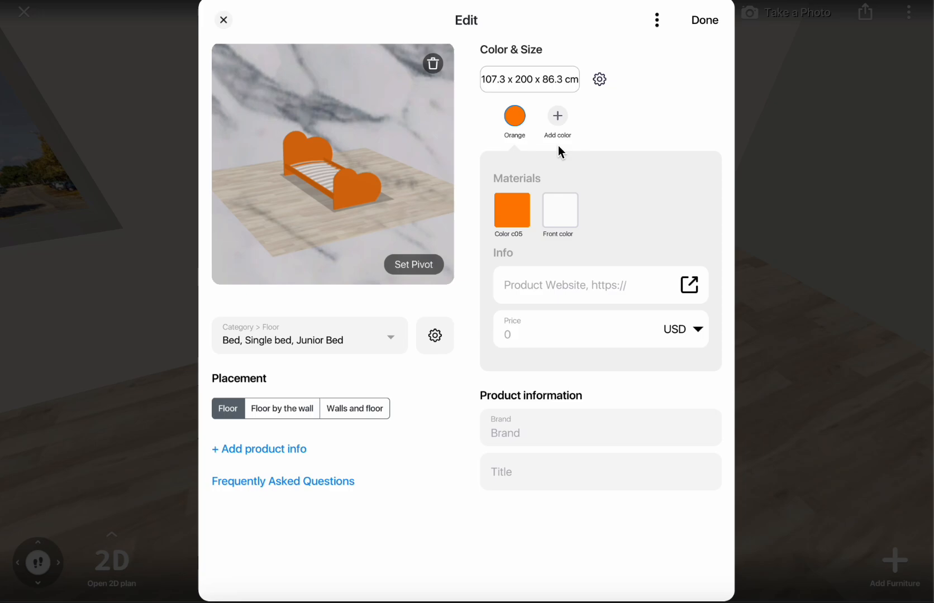
# - Resize the bed to 110 cm wide and 200 cm long with Keep aspect ratio off, giving 110×200×88.5 cm
pyautogui.click(552, 84)
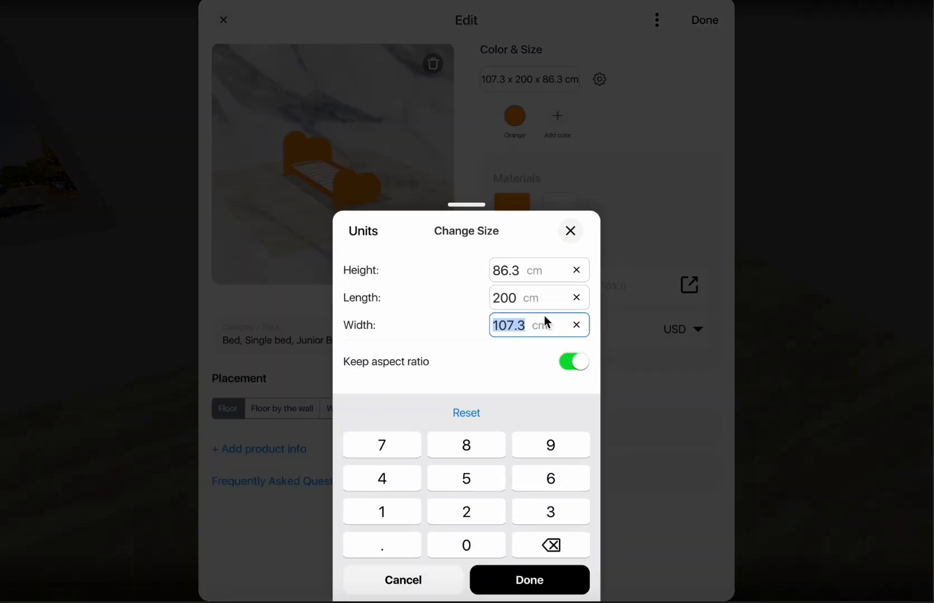
pyautogui.click(388, 511)
pyautogui.write('11')
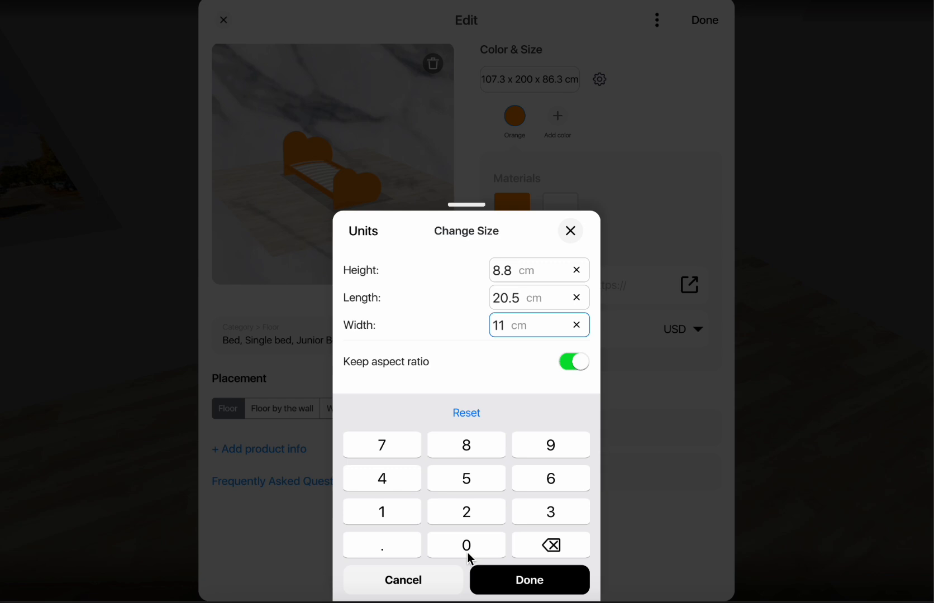
pyautogui.click(467, 545)
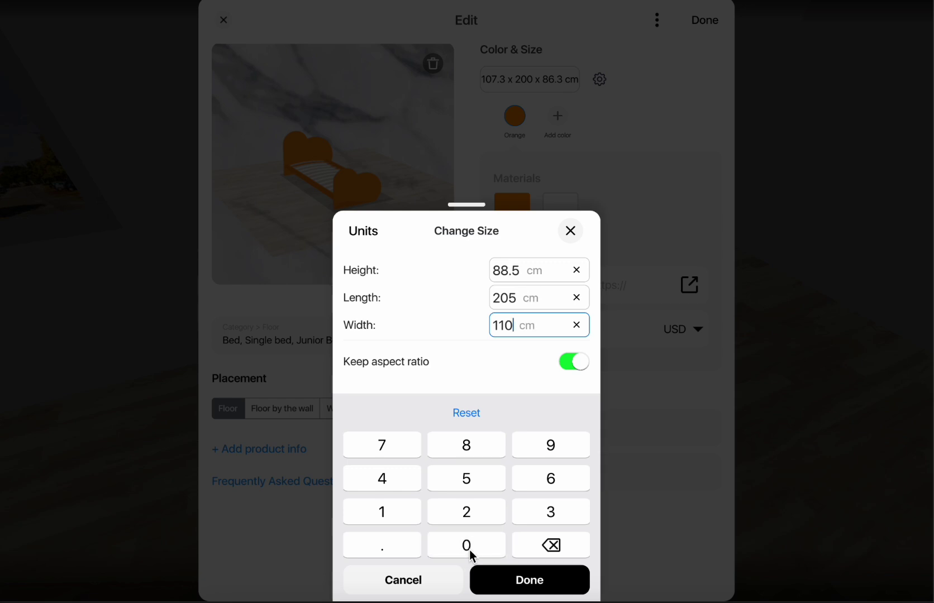
pyautogui.click(574, 361)
pyautogui.doubleClick(521, 300)
pyautogui.click(481, 513)
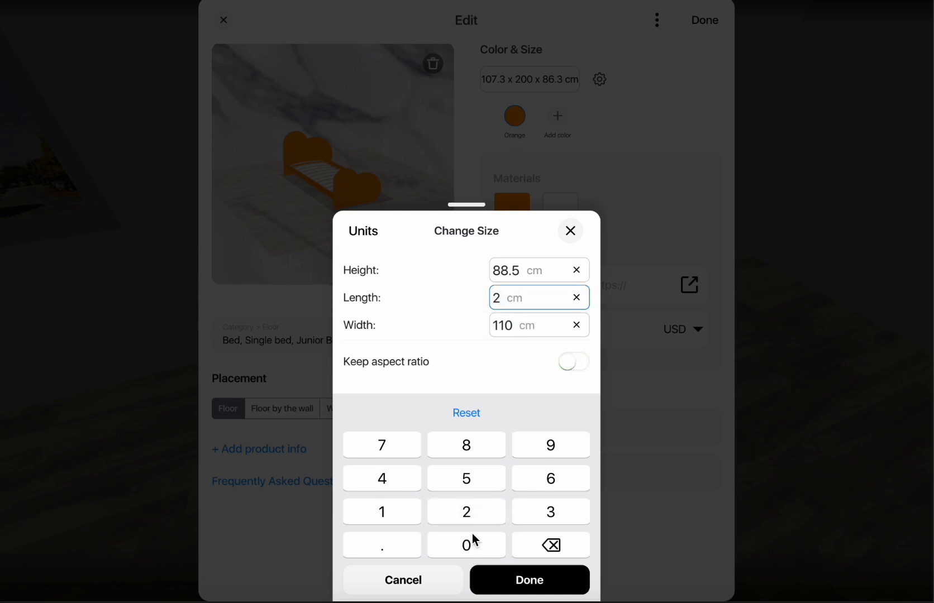
pyautogui.click(472, 545)
pyautogui.click(510, 579)
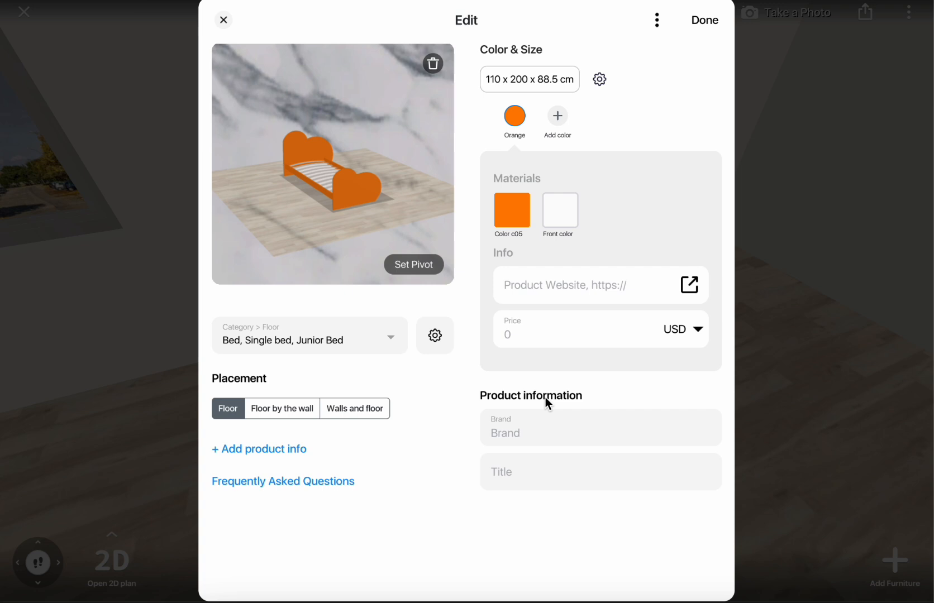
# - Enter the title Bed and the brand YourBrand
pyautogui.click(544, 478)
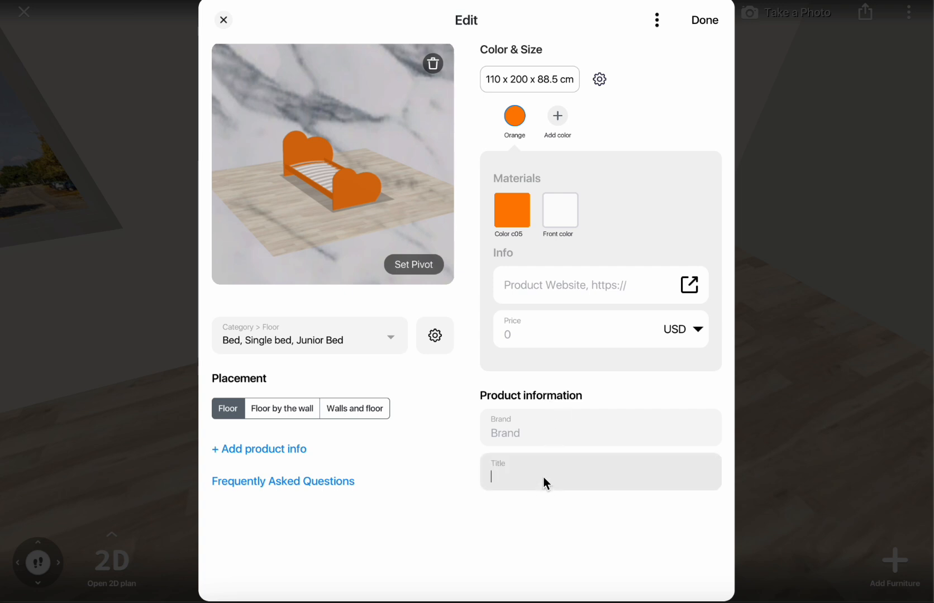
pyautogui.write('Bed')
pyautogui.click(527, 437)
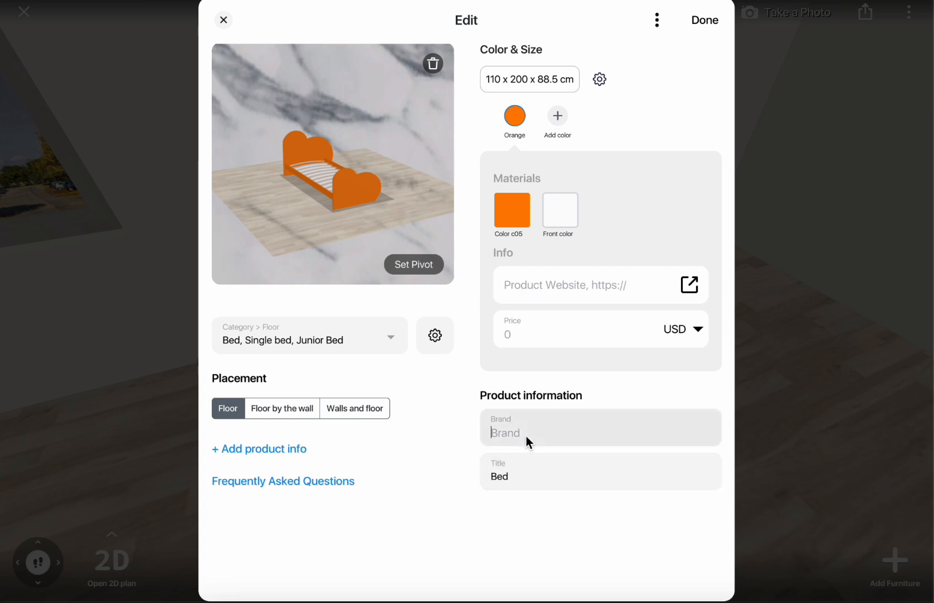
pyautogui.write('YourBrand')
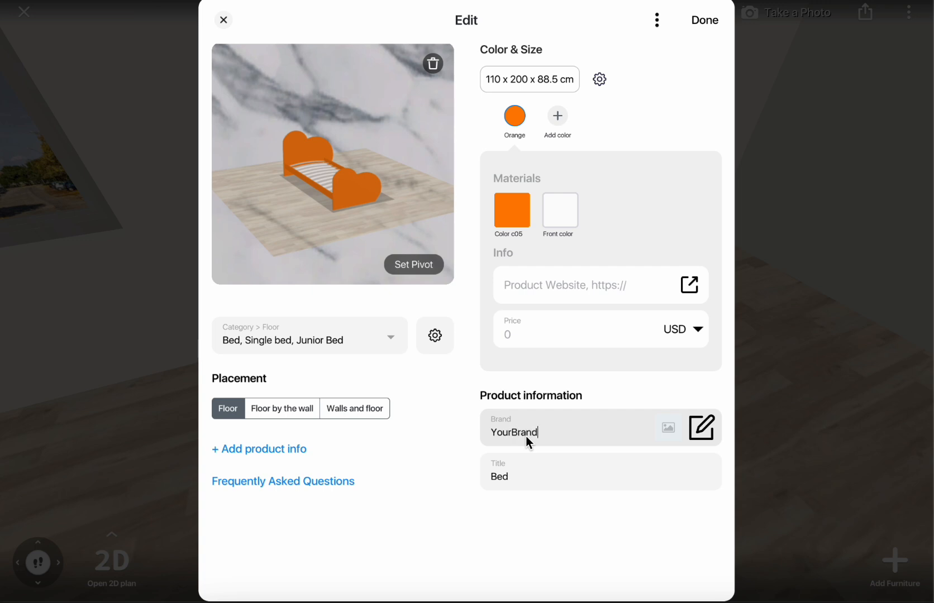
pyautogui.click(653, 467)
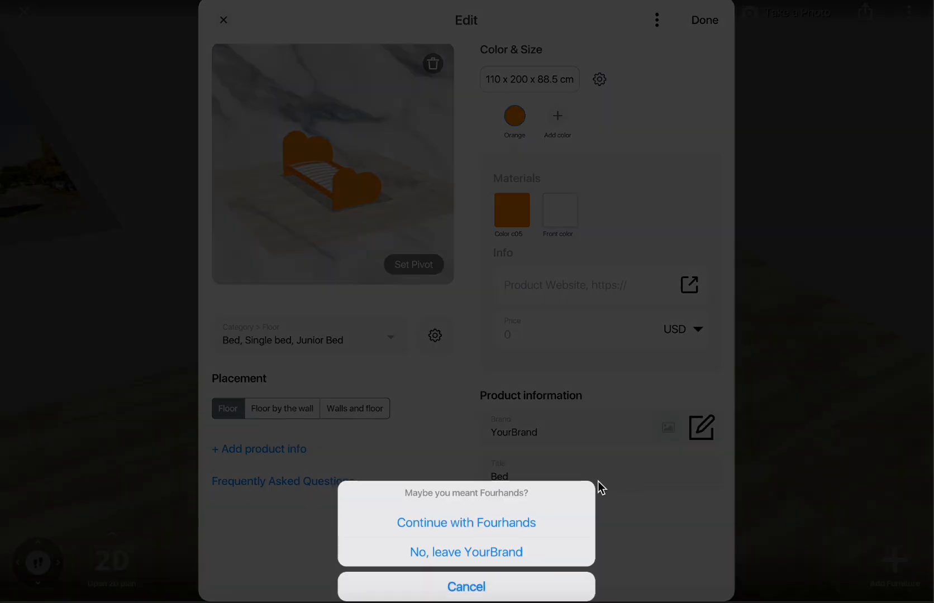
# - Keep YourBrand as a new brand instead of the suggested Fourhands
pyautogui.click(446, 554)
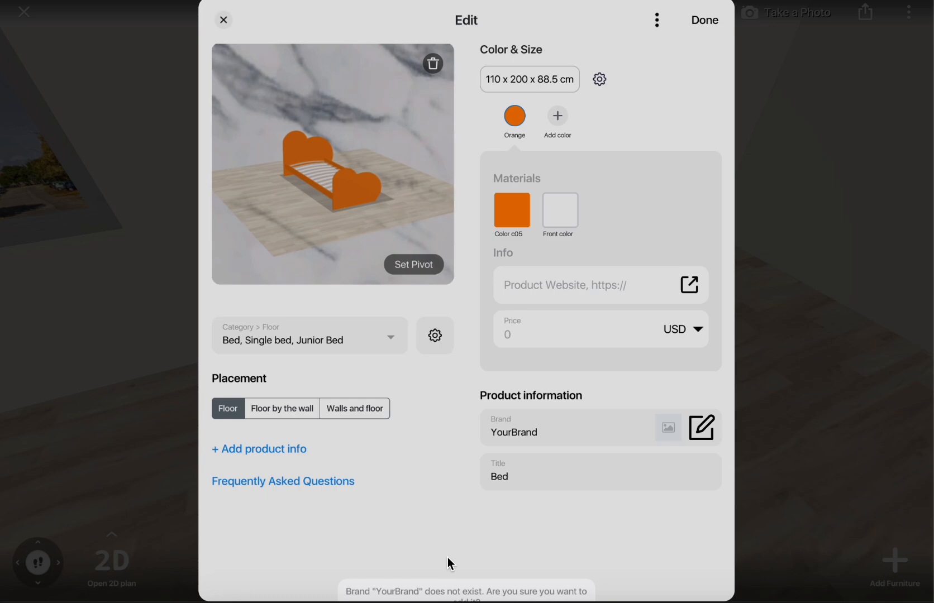
pyautogui.click(506, 523)
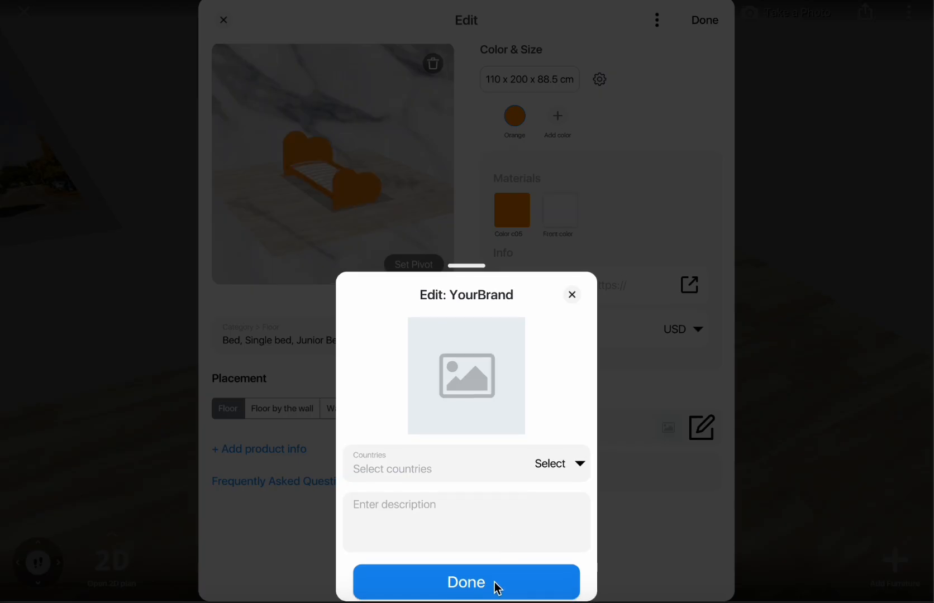
pyautogui.click(498, 587)
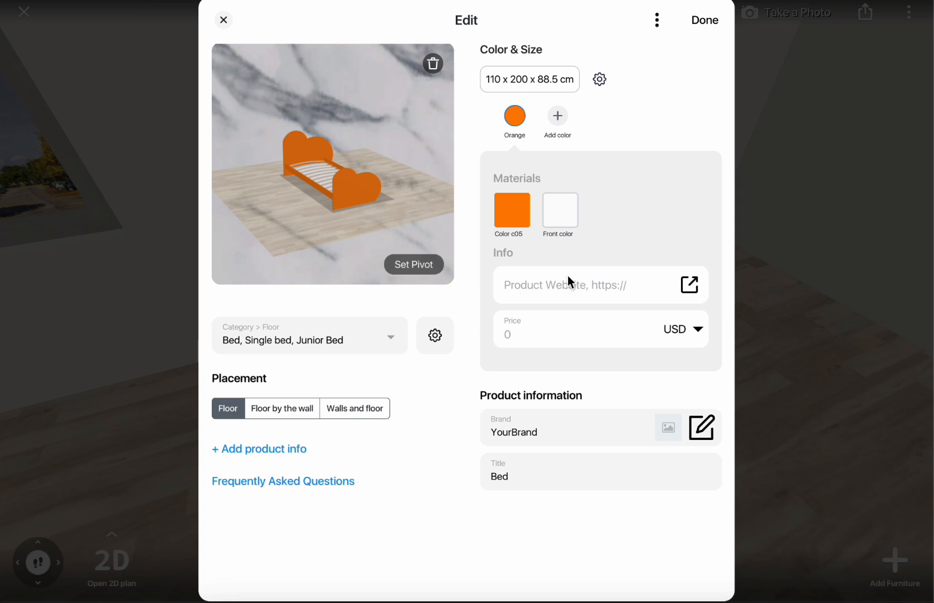
# - Leave the price at 0 USD after browsing currencies and save the bed into My Items
pyautogui.click(567, 285)
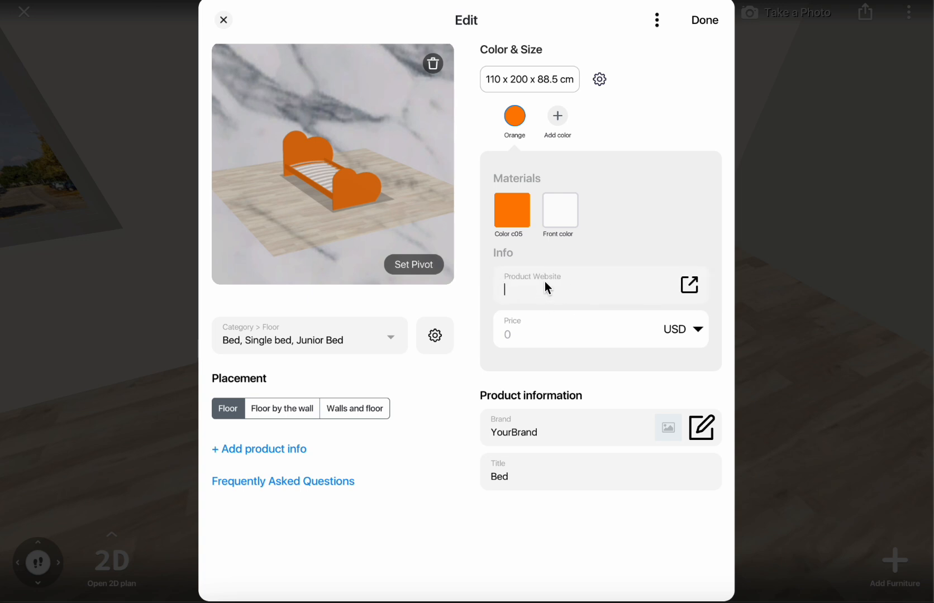
pyautogui.click(697, 330)
pyautogui.scroll(-2, 472, 453)
pyautogui.scroll(-2, 472, 453)
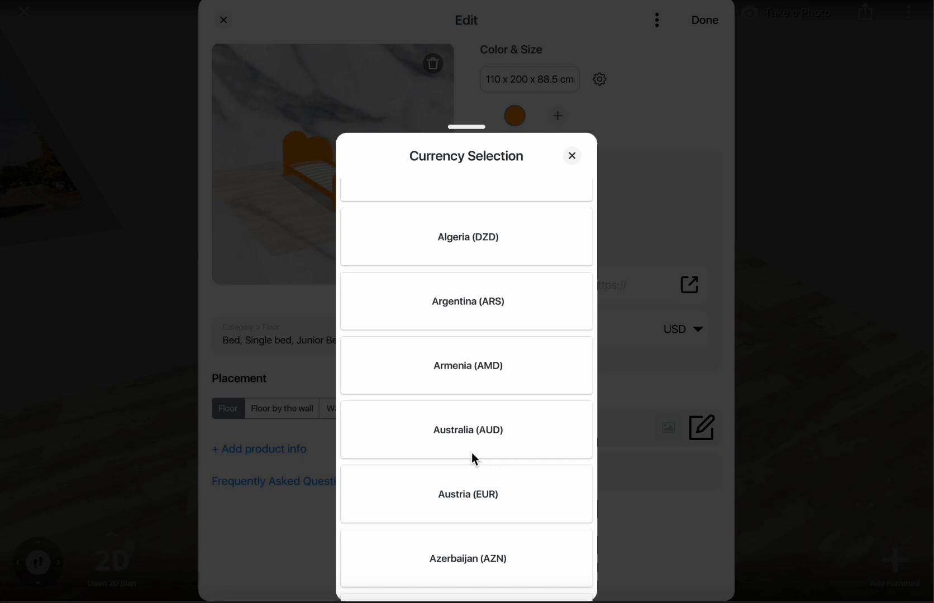
pyautogui.scroll(-2, 472, 453)
pyautogui.scroll(-2, 472, 453)
pyautogui.scroll(-3, 471, 453)
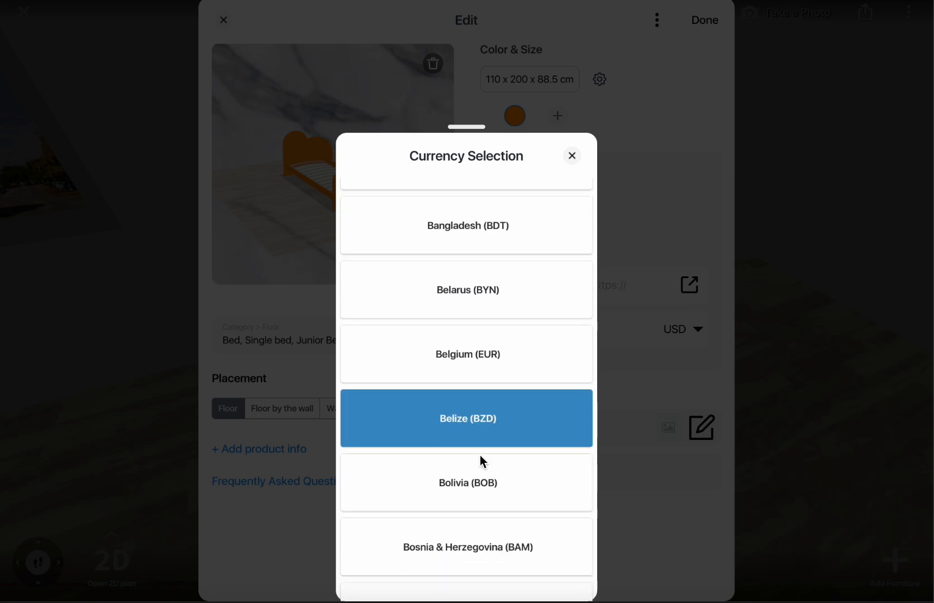
pyautogui.scroll(-4, 447, 515)
pyautogui.scroll(-4, 448, 515)
pyautogui.scroll(-3, 448, 515)
pyautogui.click(450, 516)
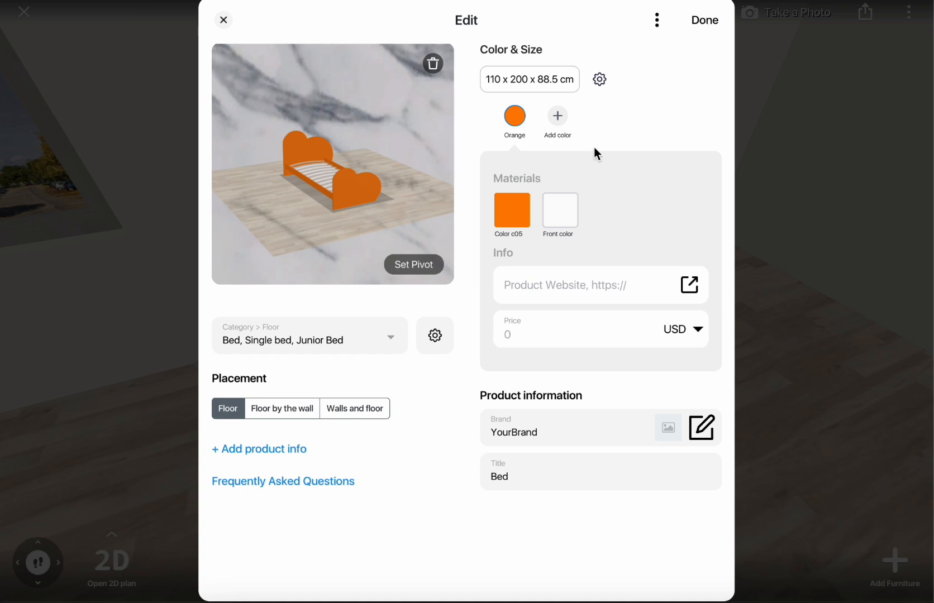
pyautogui.click(704, 20)
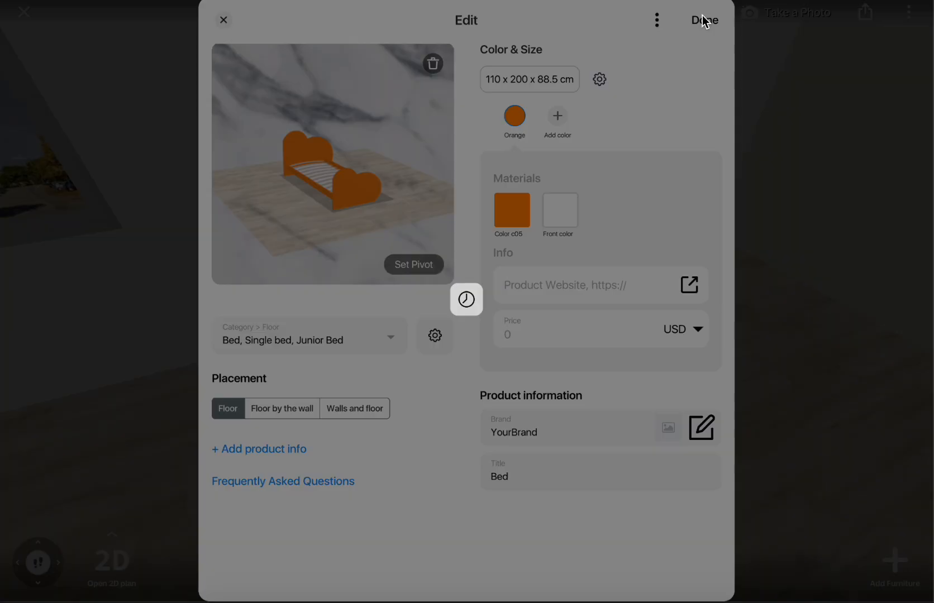